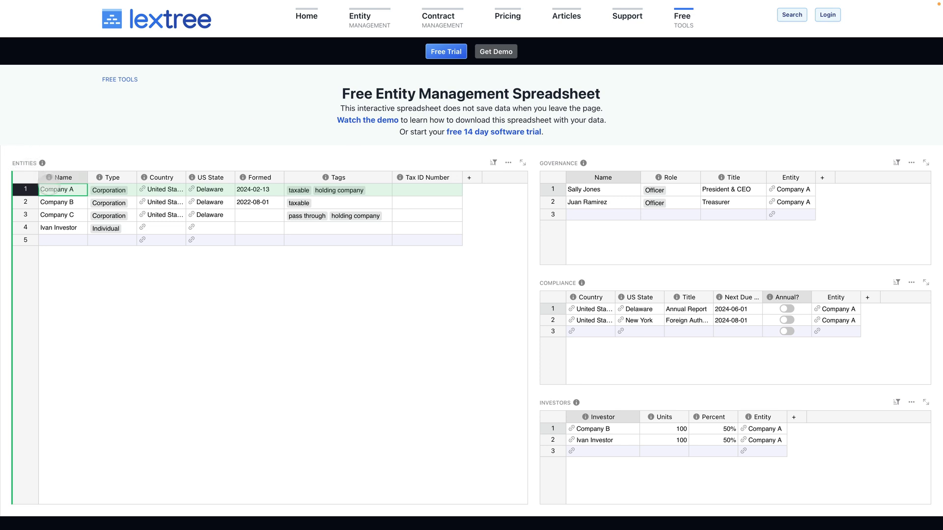
Display the governance, compliance and investor records linked to Company B, then return to those of Company A
mouse_move(41, 163)
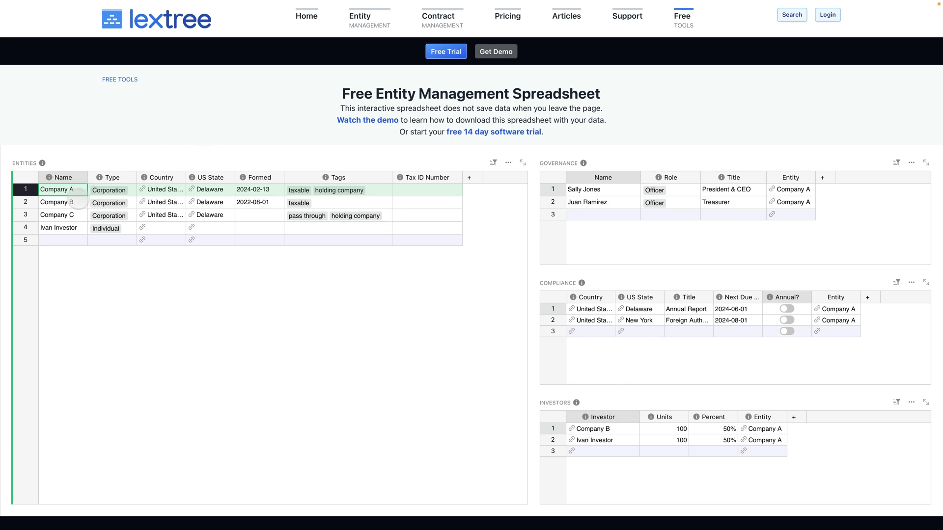
click(77, 203)
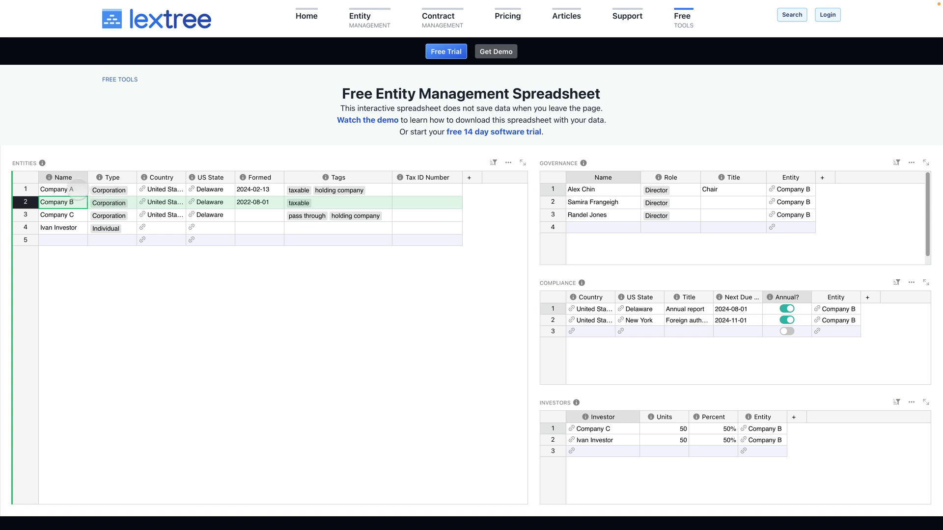
click(77, 189)
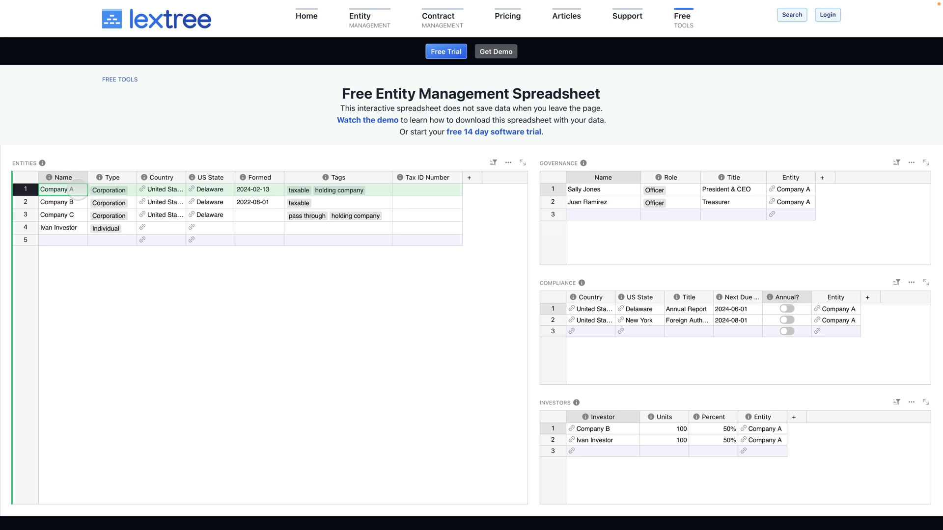
Add an entity named Company D in the first empty row and assign it a newly created type LP
click(55, 239)
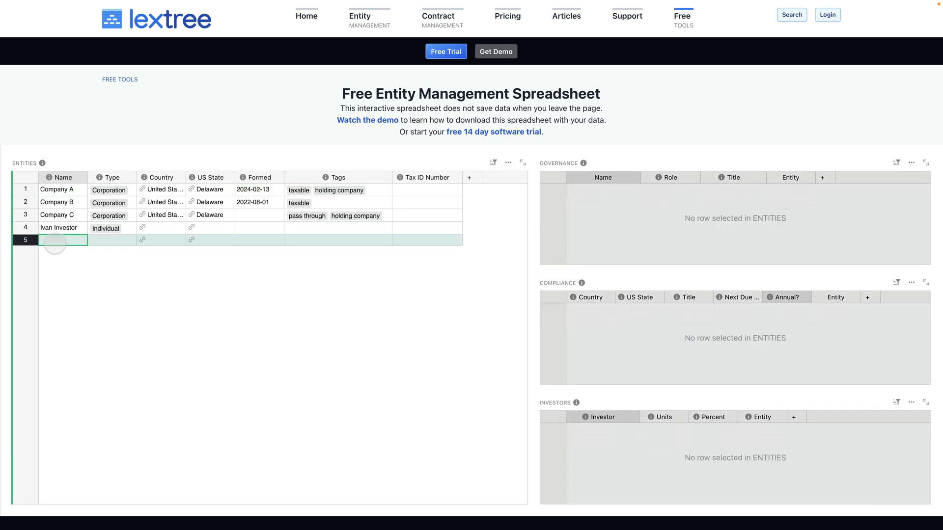
double_click(54, 241)
text(Company D)
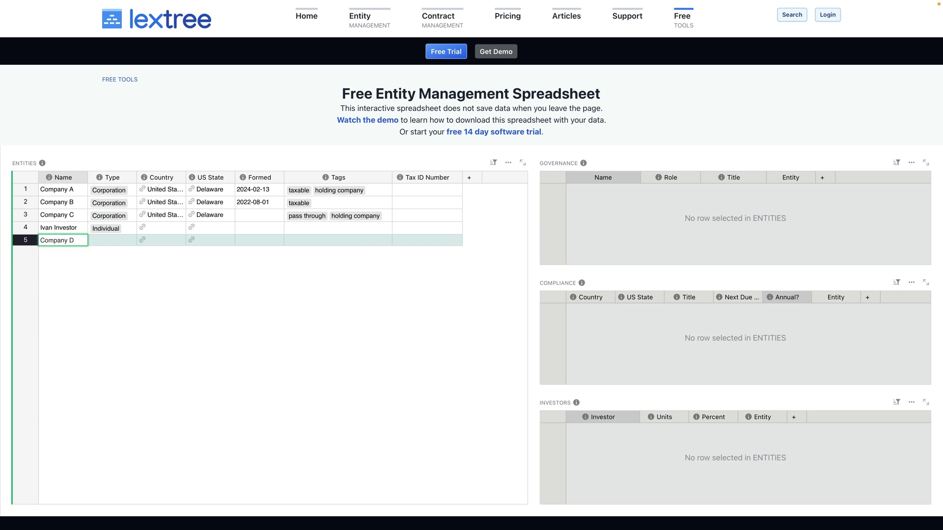
key(Tab)
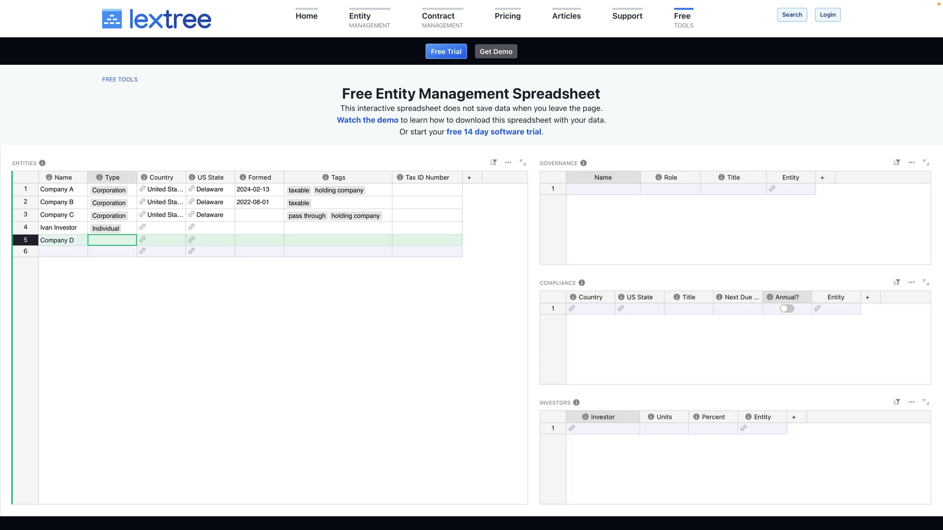
key(Return)
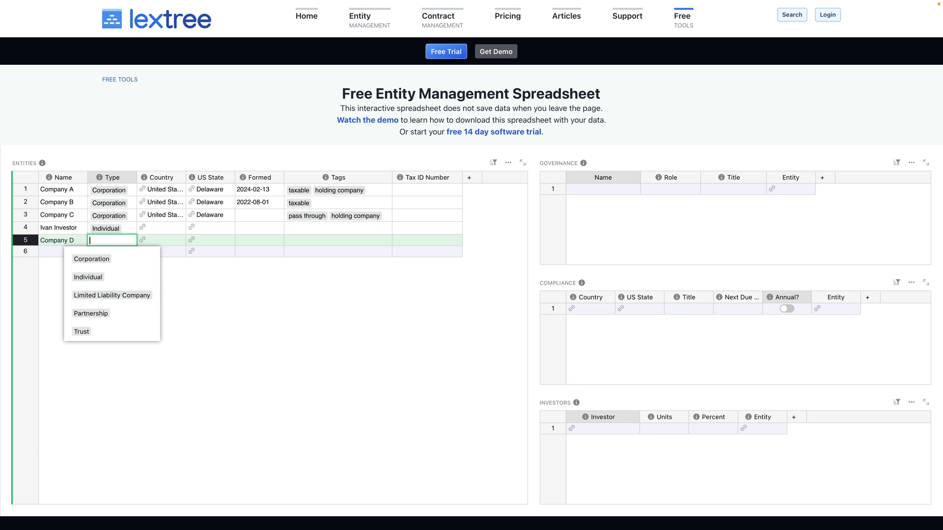
text(LP)
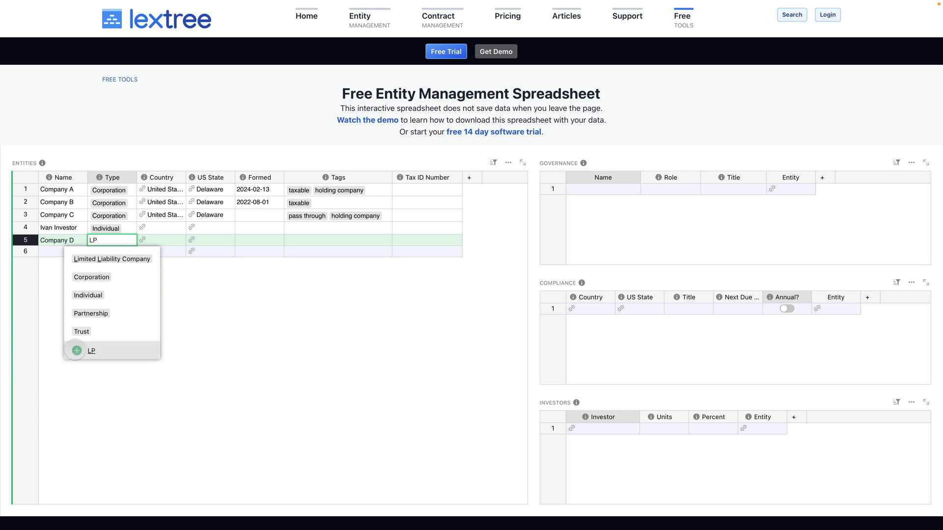
click(76, 351)
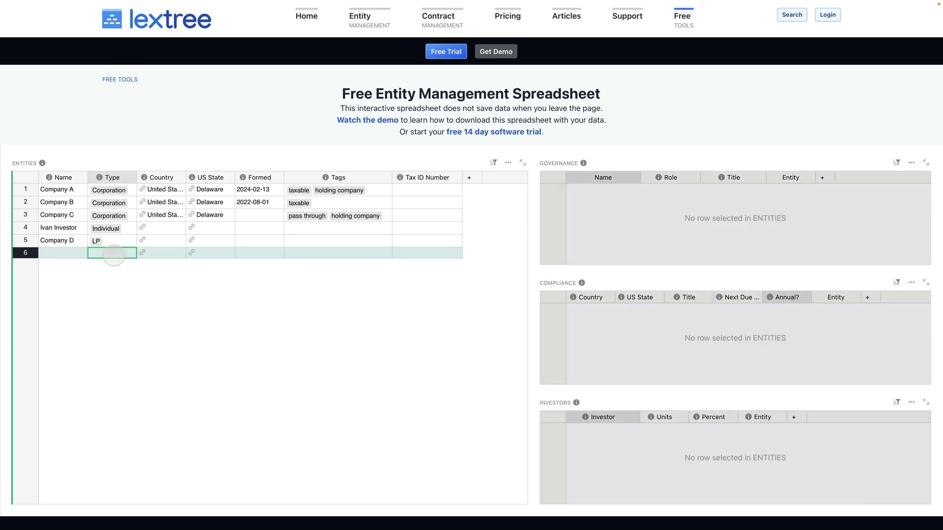
double_click(114, 255)
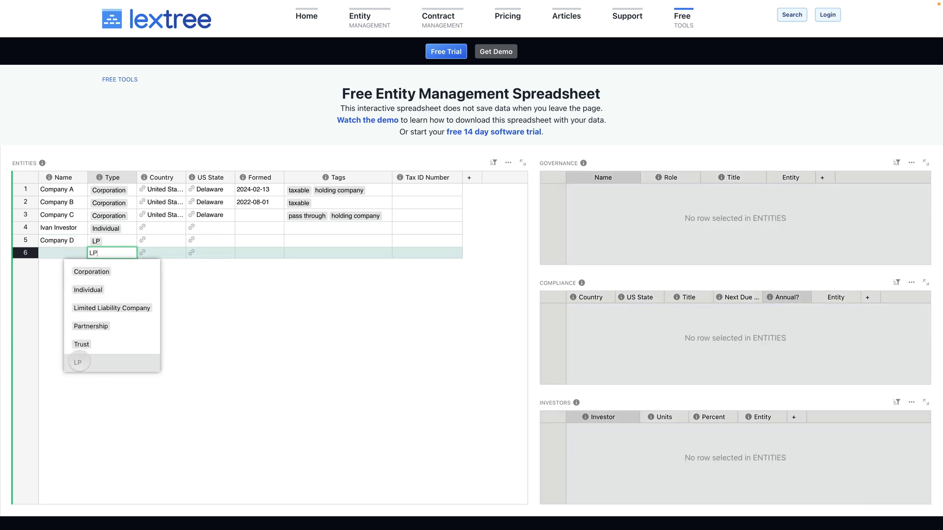
key(Return)
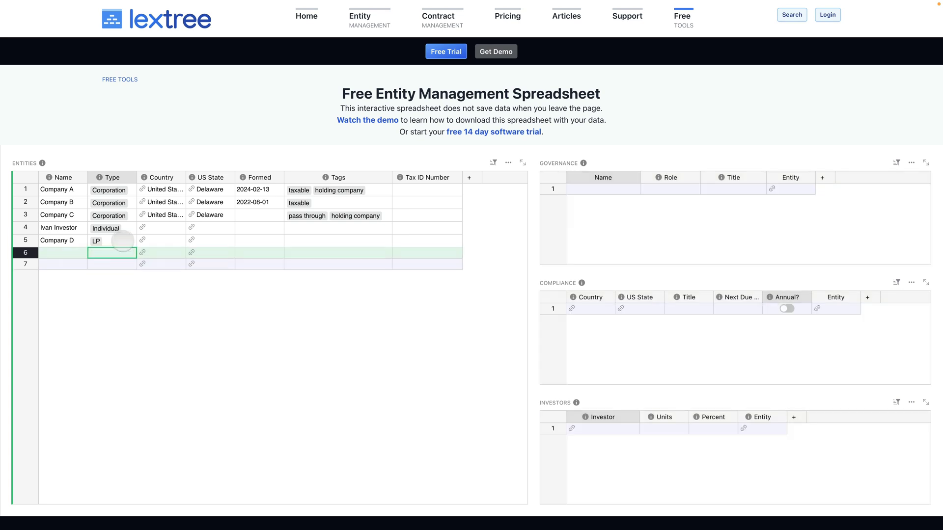
right_click(20, 253)
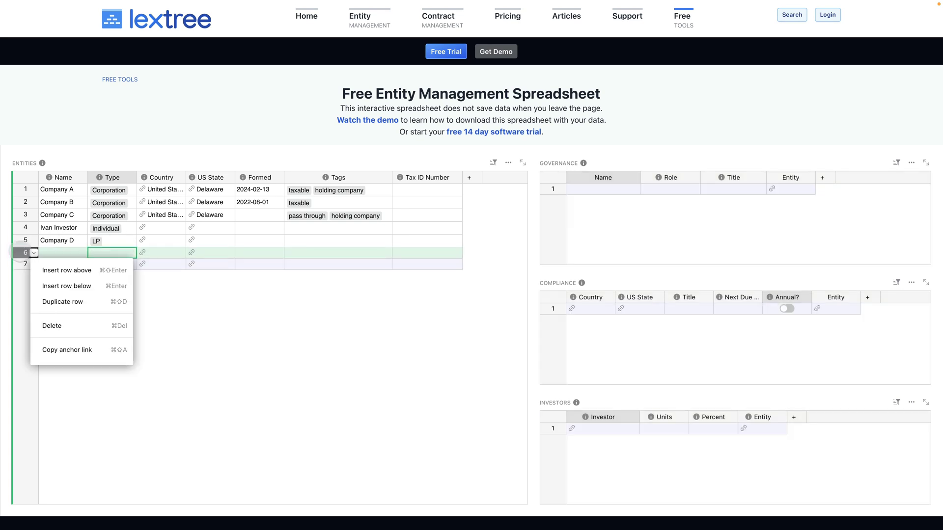
click(52, 325)
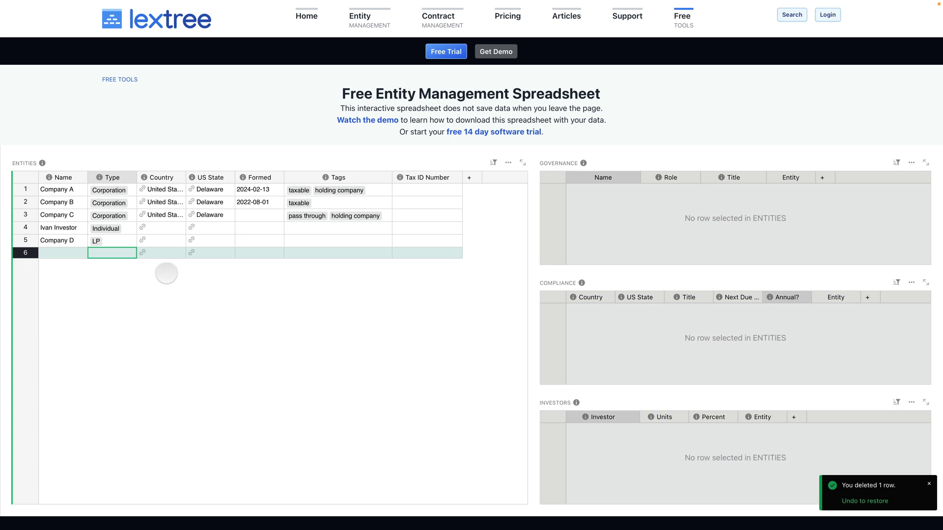
Set Company D's country to United States
click(171, 227)
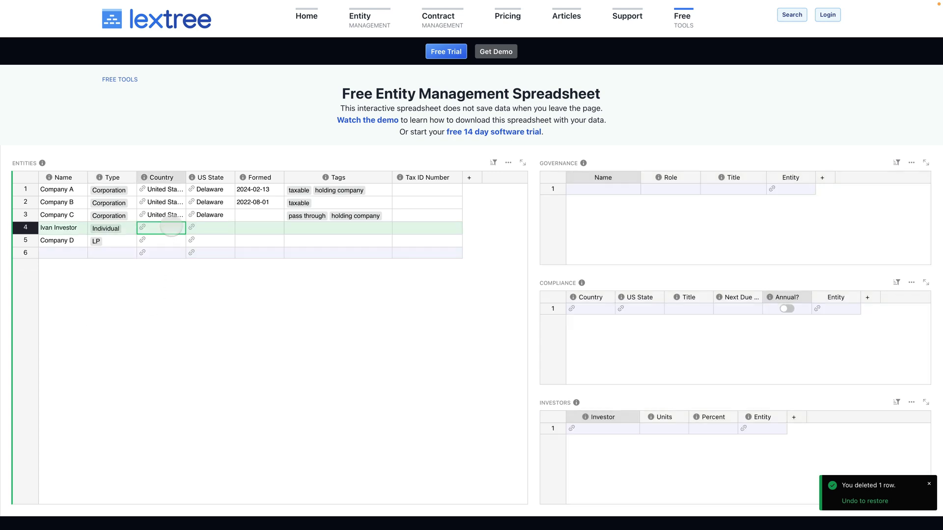
double_click(164, 239)
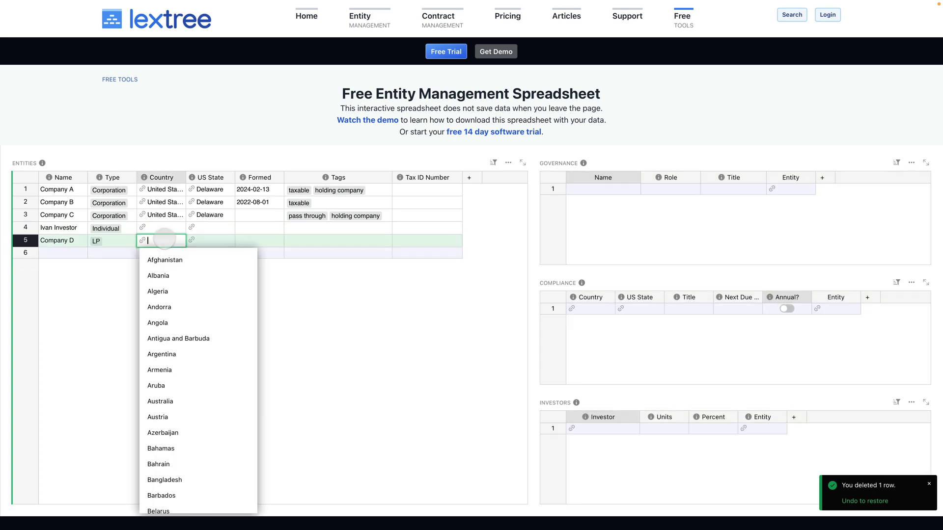
scroll(156, 387, down, 9)
scroll(156, 387, down, 4)
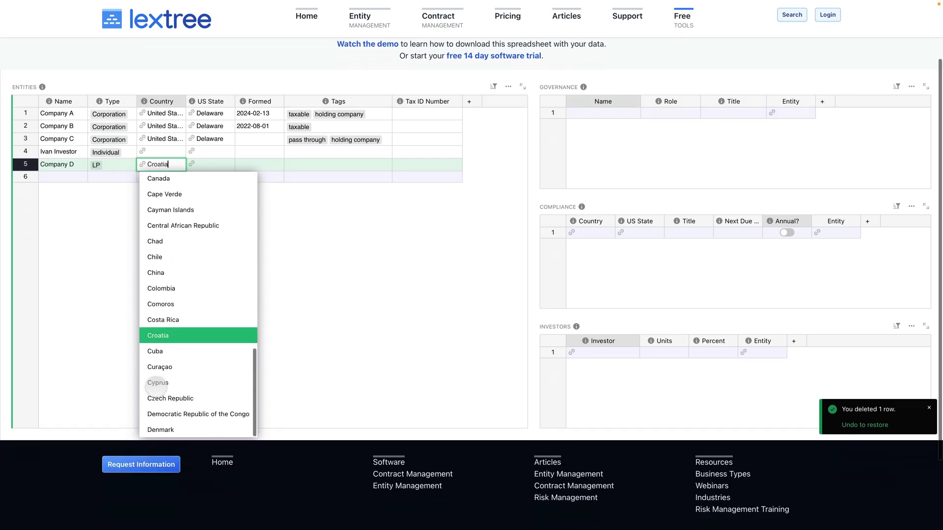
scroll(155, 387, up, 4)
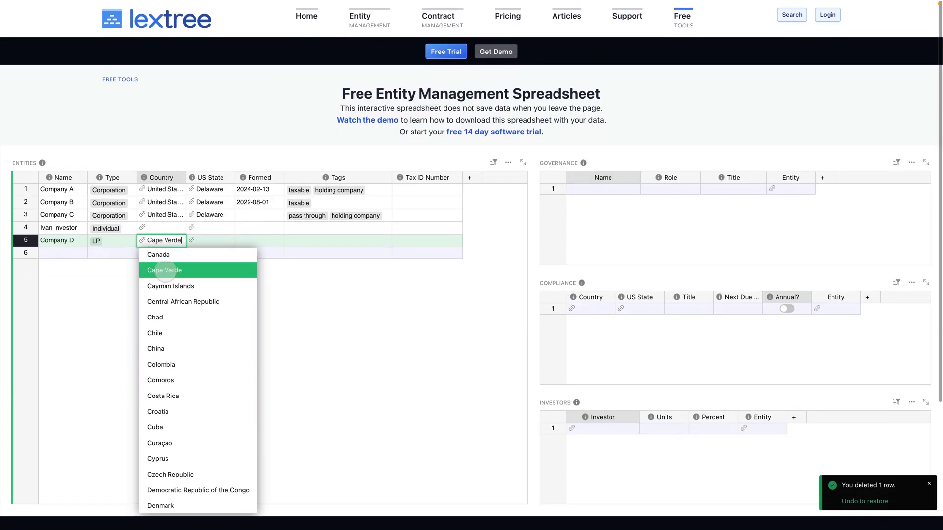
text(Ukraineni)
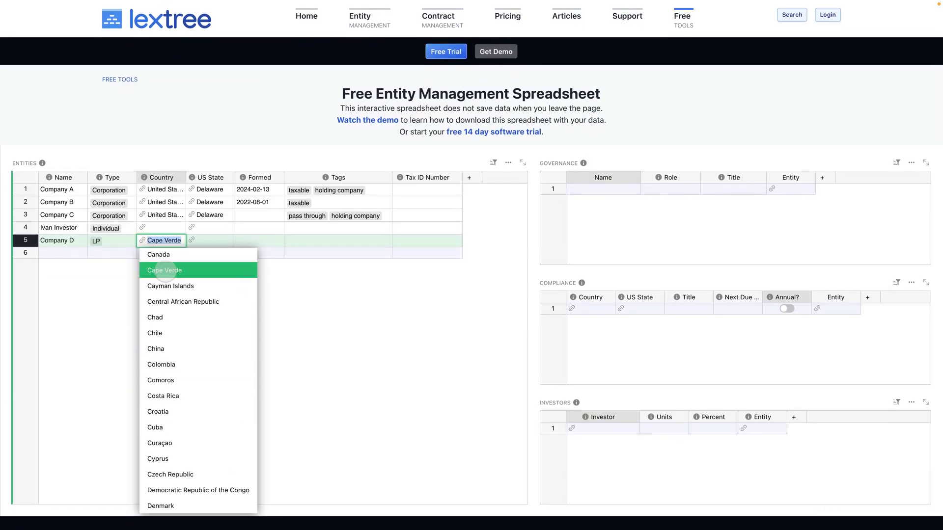
key(BackSpace)
key(BackSpace)
key(BackSpace)
key(BackSpace)
key(BackSpace)
key(BackSpace)
key(BackSpace)
key(BackSpace)
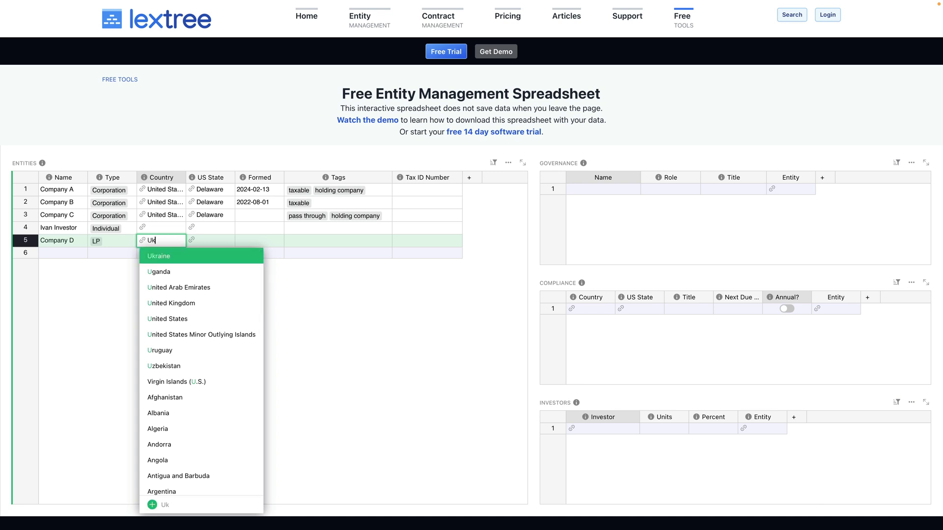
text(n)
key(Down)
key(Down)
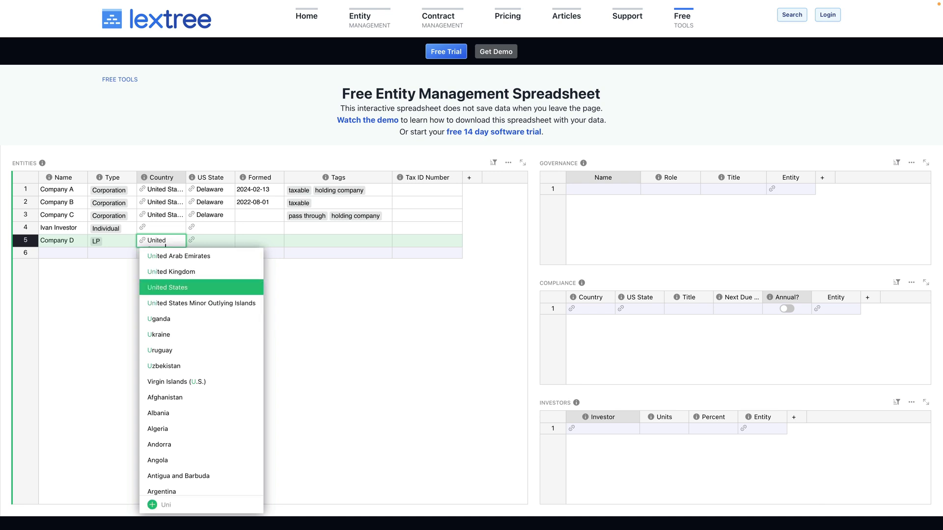
key(Return)
key(Up)
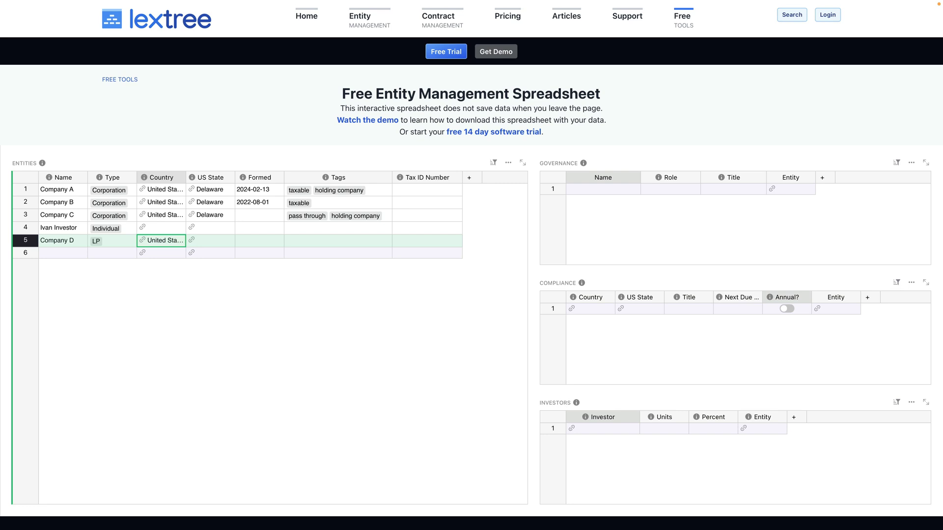
Set Company D's US State to California
key(Right)
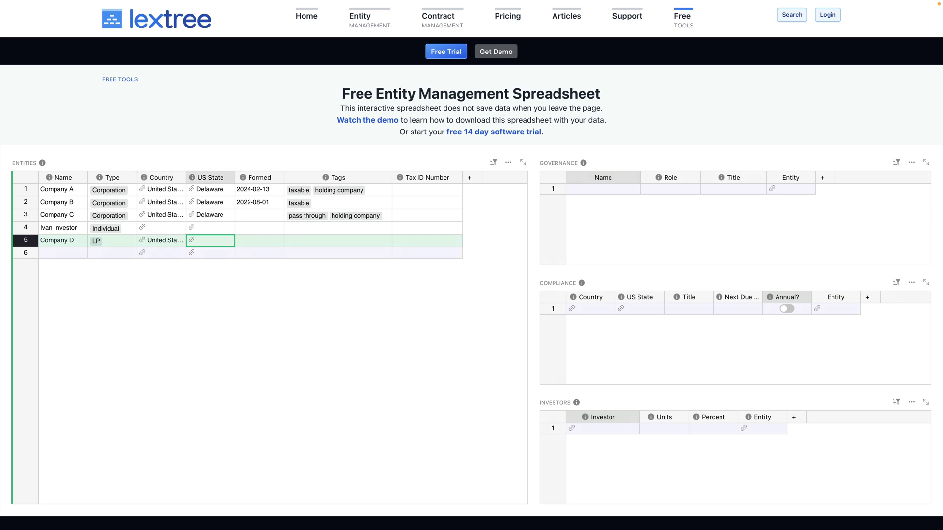
text(ca)
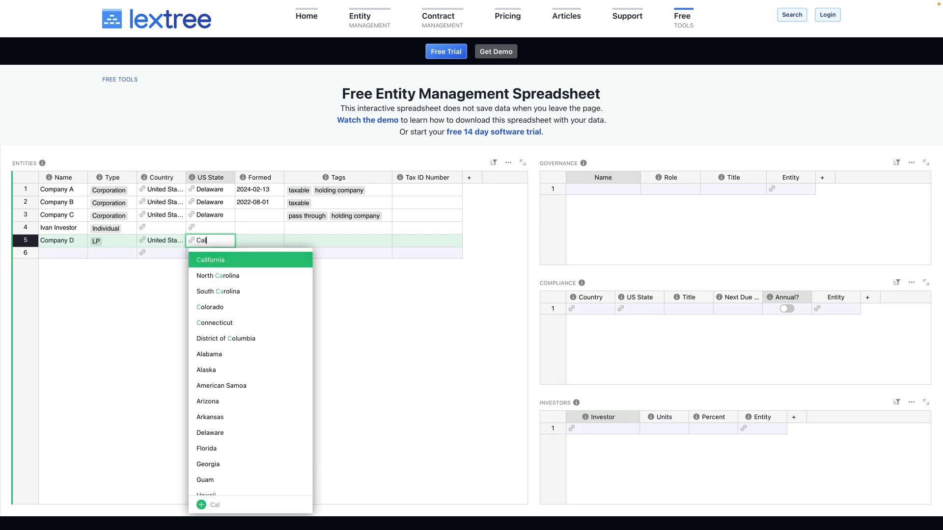
key(Return)
key(Up)
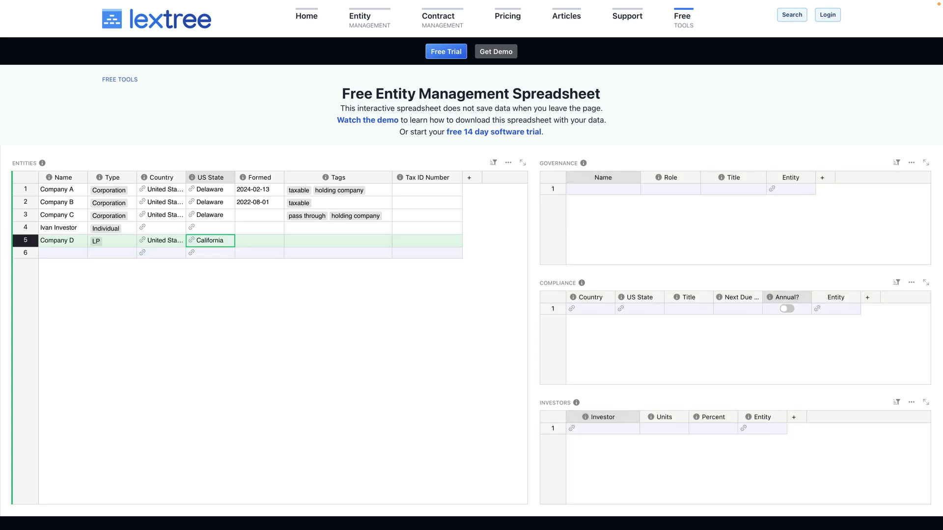
key(Right)
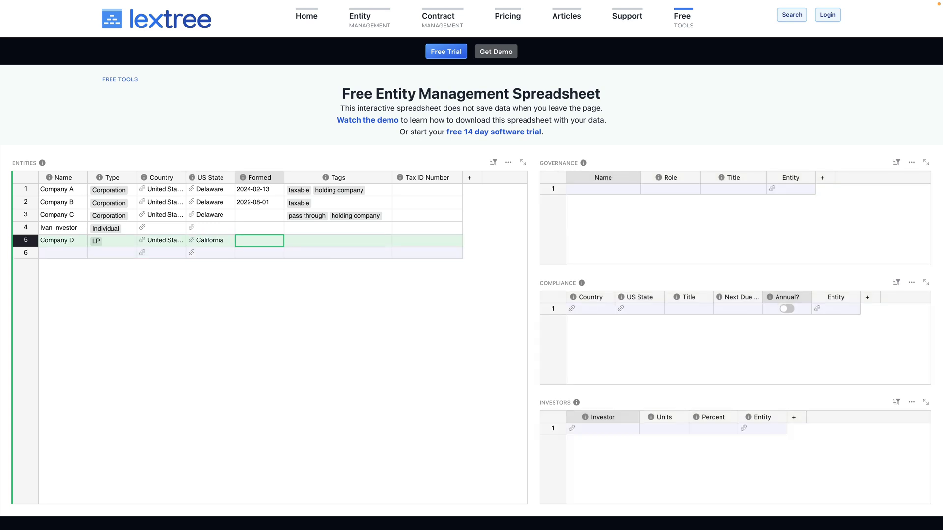
Change Company D's country to United Kingdom
key(Left)
key(Left)
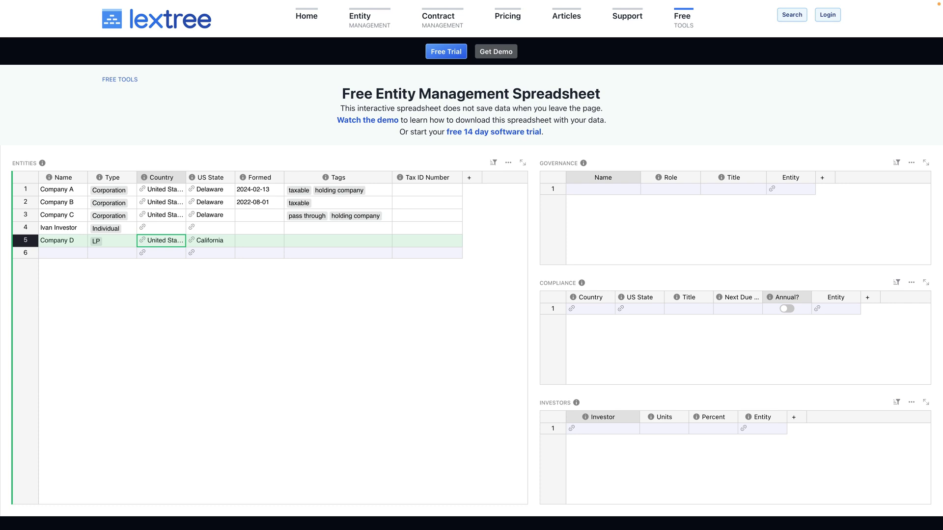
text(United)
key(Down)
key(Return)
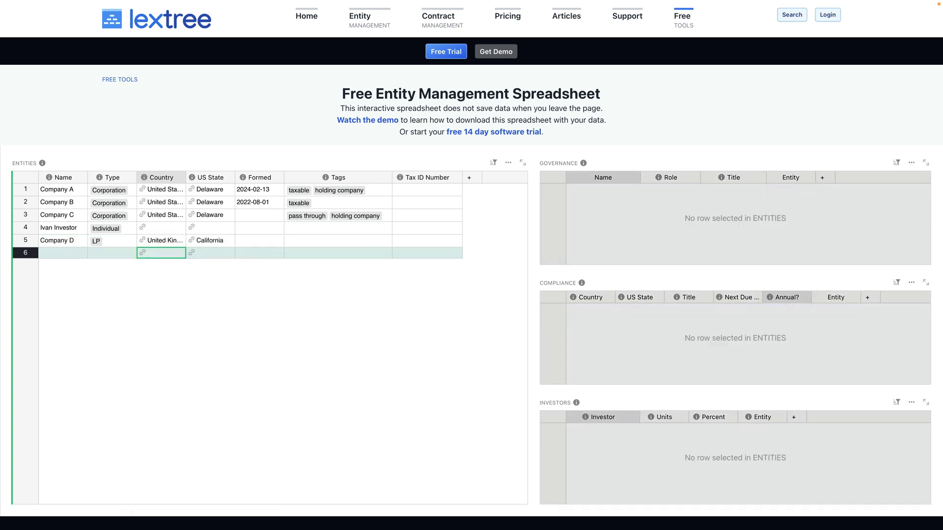
Clear the US State value of Company D
key(Up)
key(Right)
key(Delete)
key(Right)
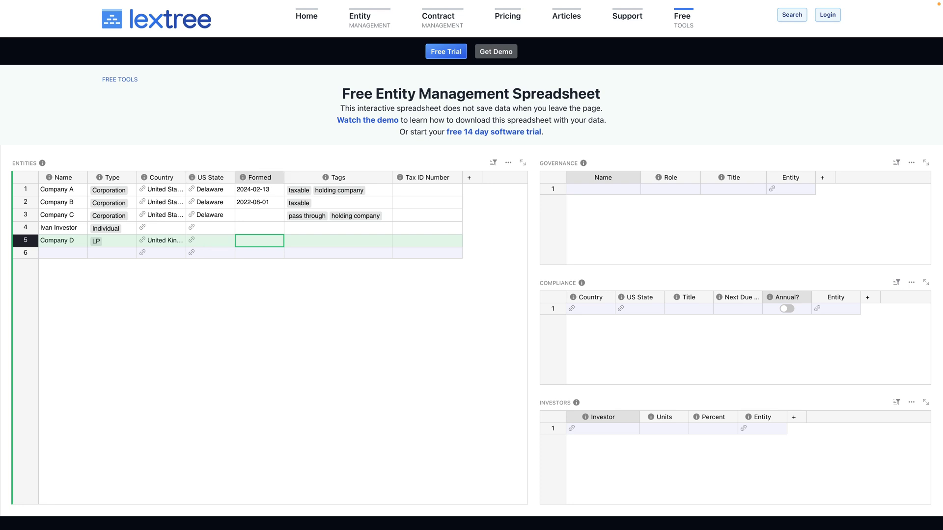
Tag Company D as pass through
key(Right)
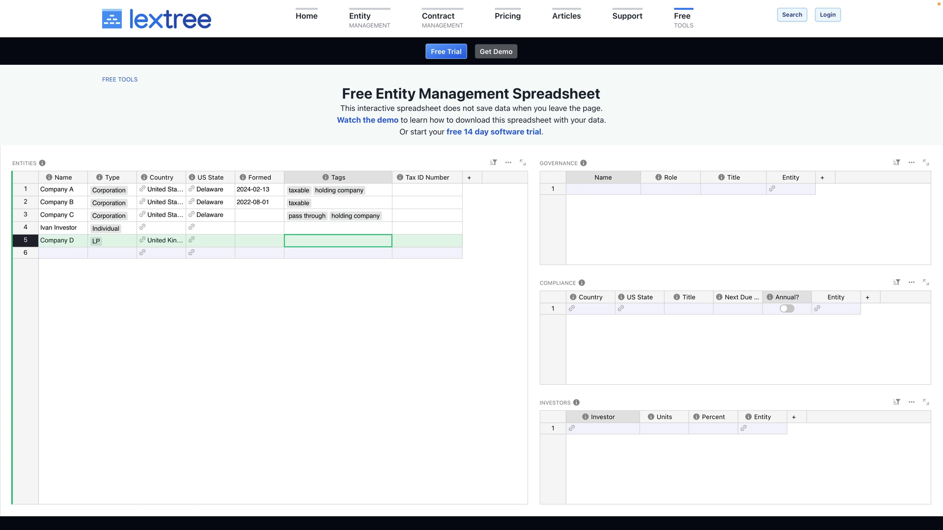
text(t)
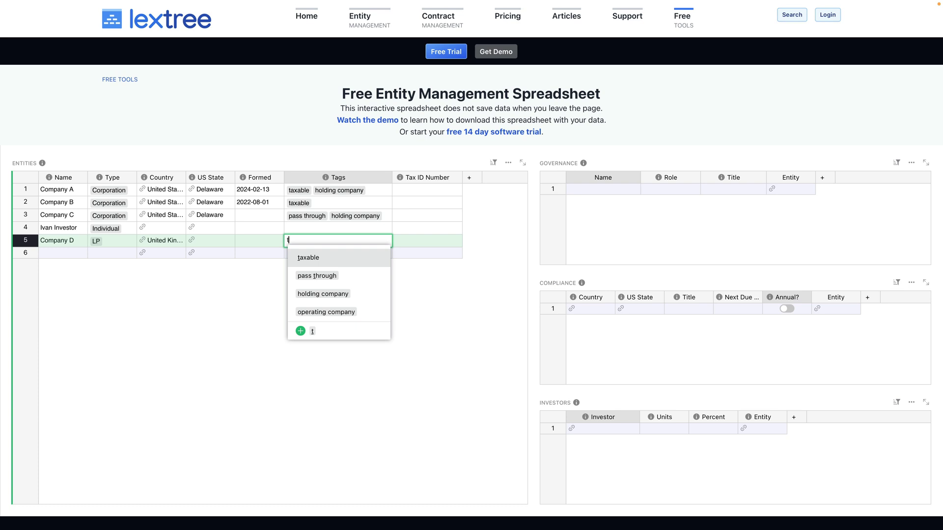
key(BackSpace)
text(taxable)
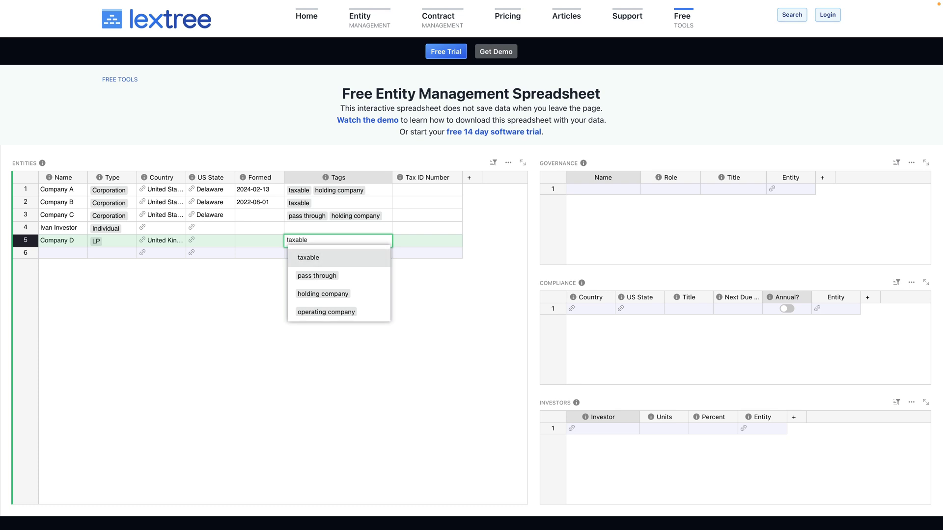
key(Down)
key(Return)
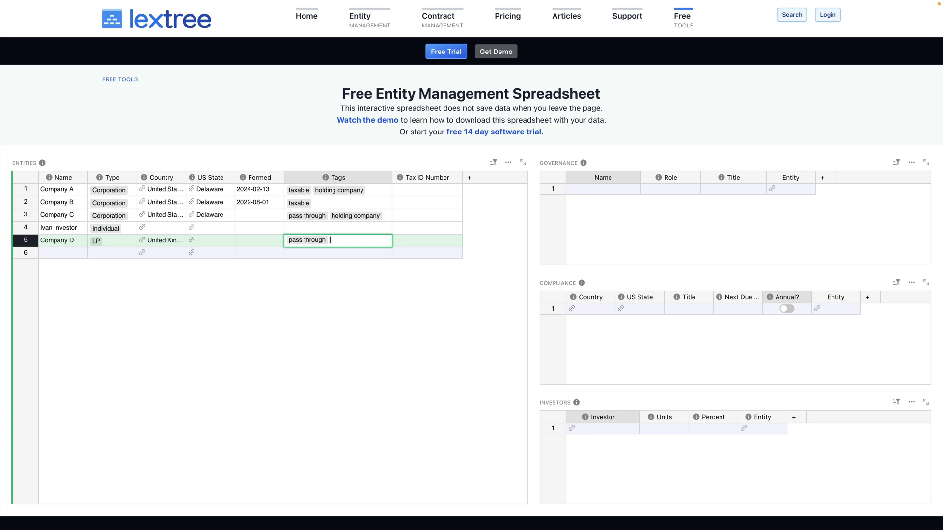
key(Return)
Select Company A in the Entities table to show its linked governance, compliance and investor records
key(Up)
key(Up)
key(Right)
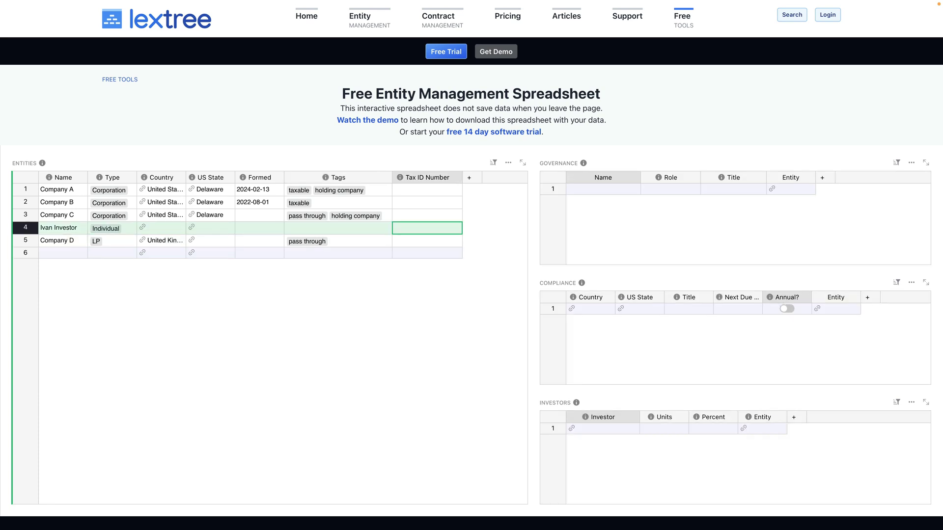
key(Up)
key(Up)
key(Up)
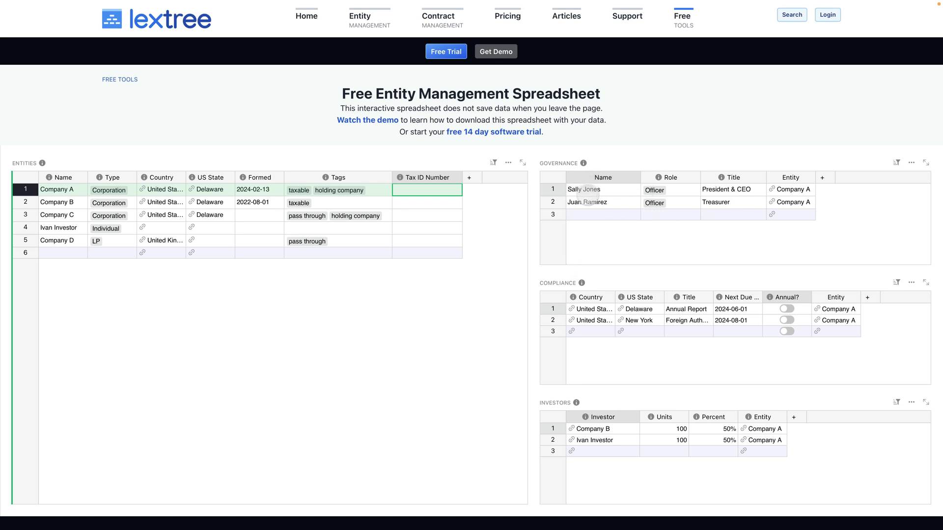
Check the Role choices for a new governance record of Company A and delete the blank row this adds
click(657, 216)
click(658, 216)
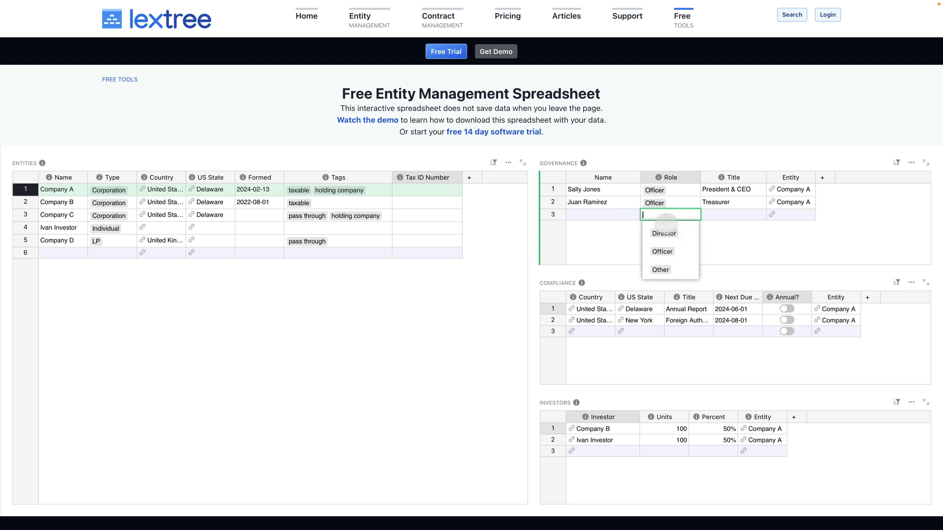
key(Return)
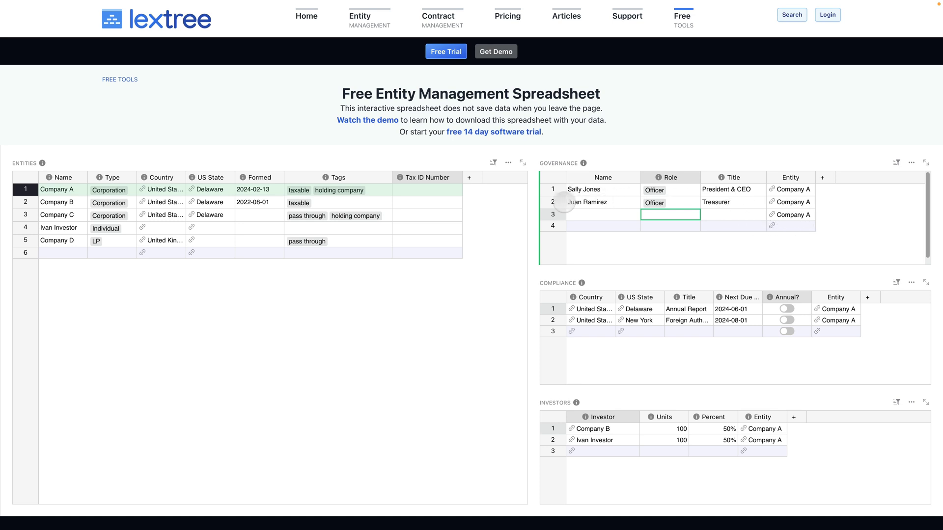
right_click(549, 214)
click(572, 288)
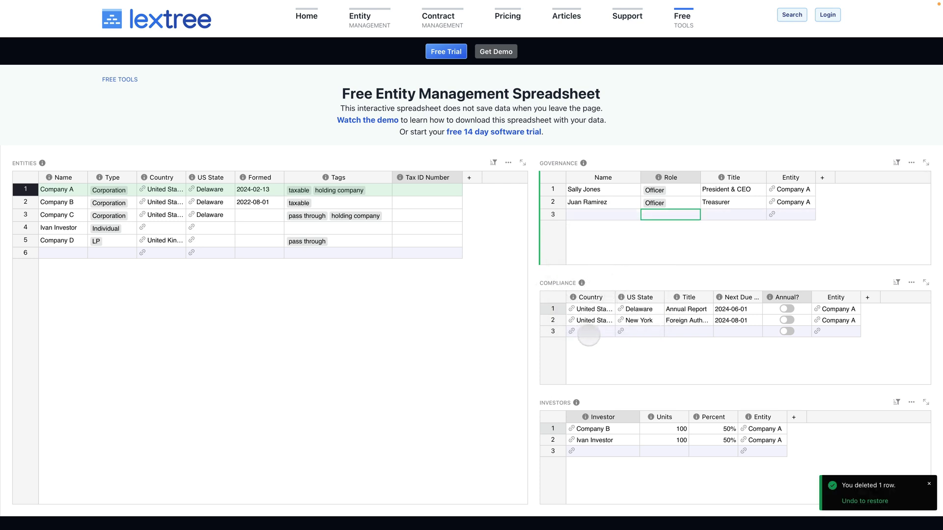
View the country choices for a new compliance record, and mark Company A's Delaware and New York compliance records as annual
double_click(591, 332)
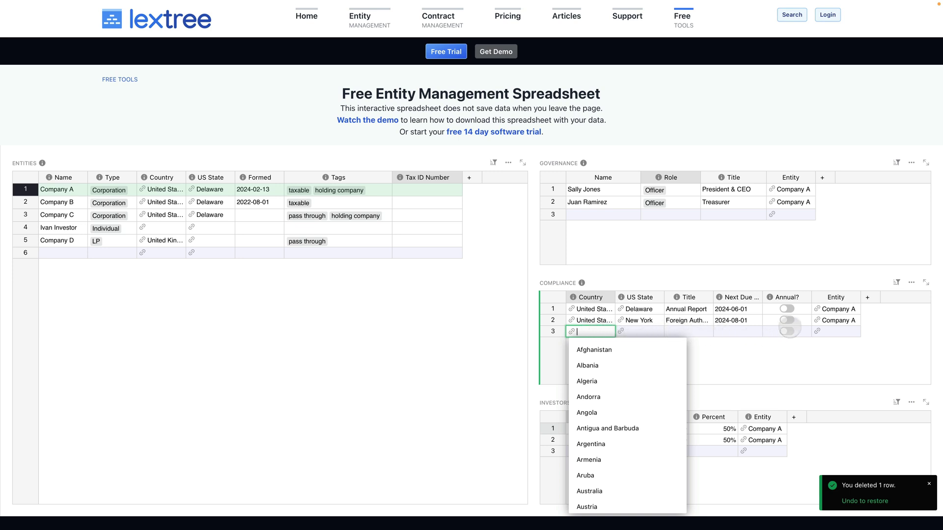
click(775, 319)
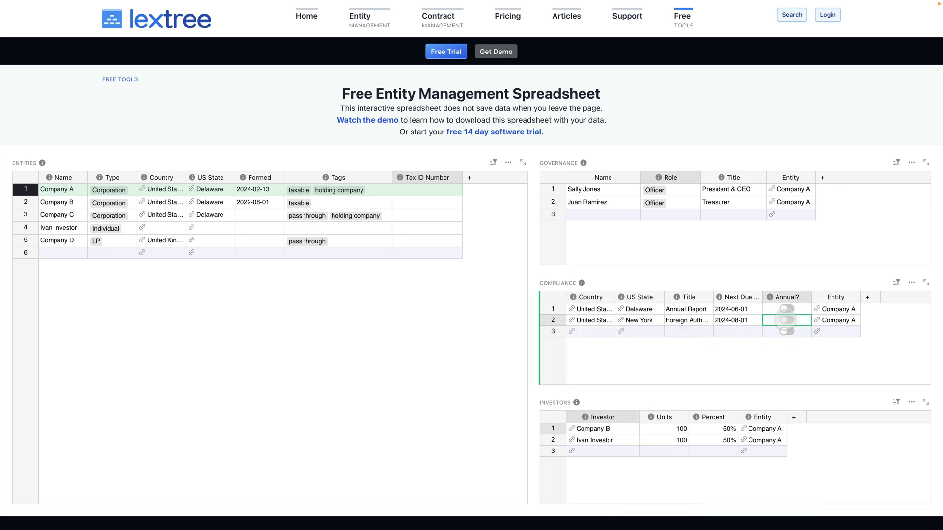
click(786, 320)
click(786, 309)
click(785, 308)
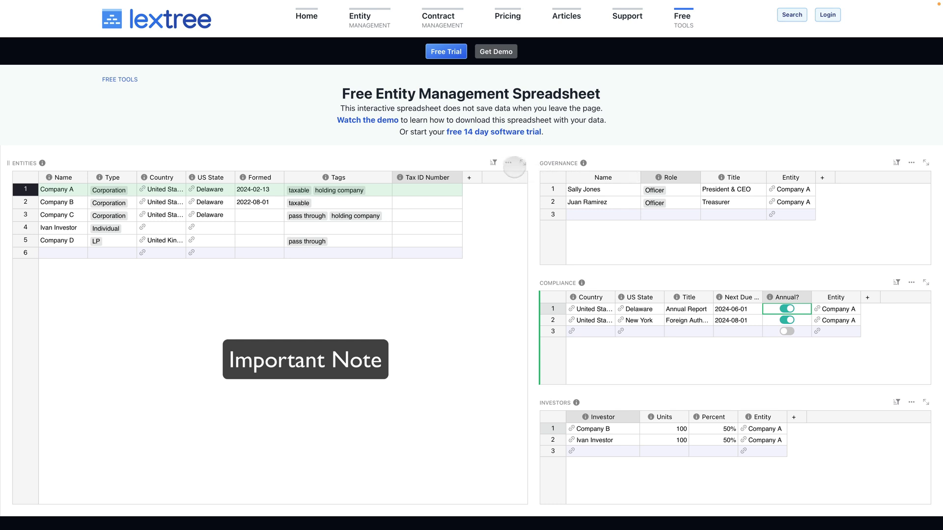
Download the Entities table as an XLSX file
click(508, 163)
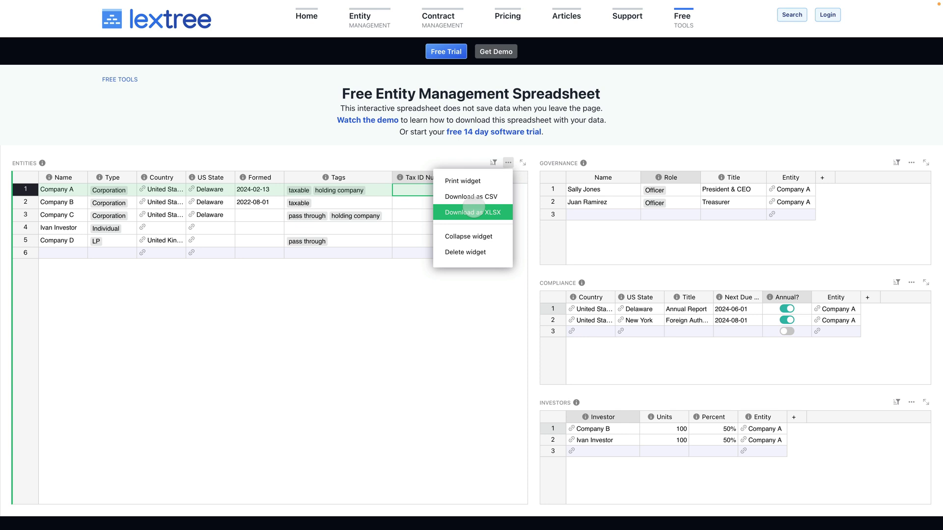
click(474, 212)
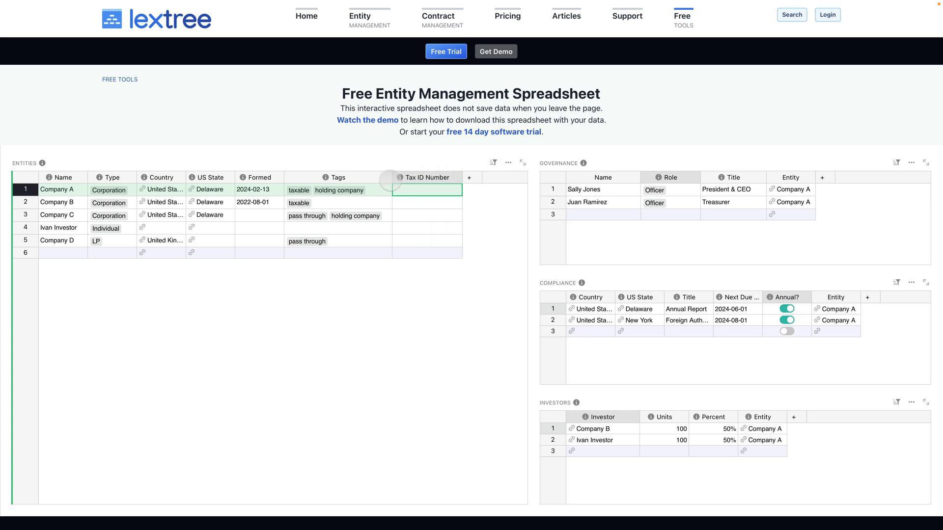
Examine the commands available for the Country column of the Entities table
mouse_move(326, 176)
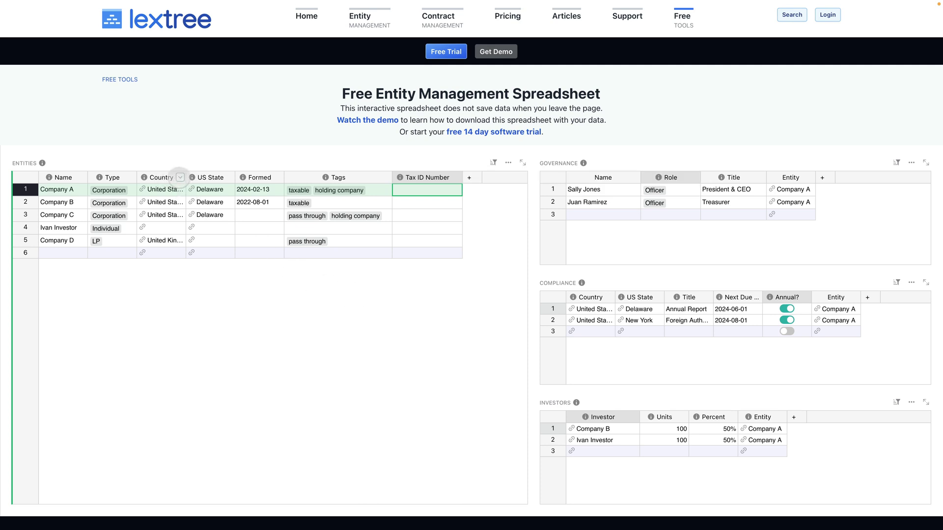
click(180, 177)
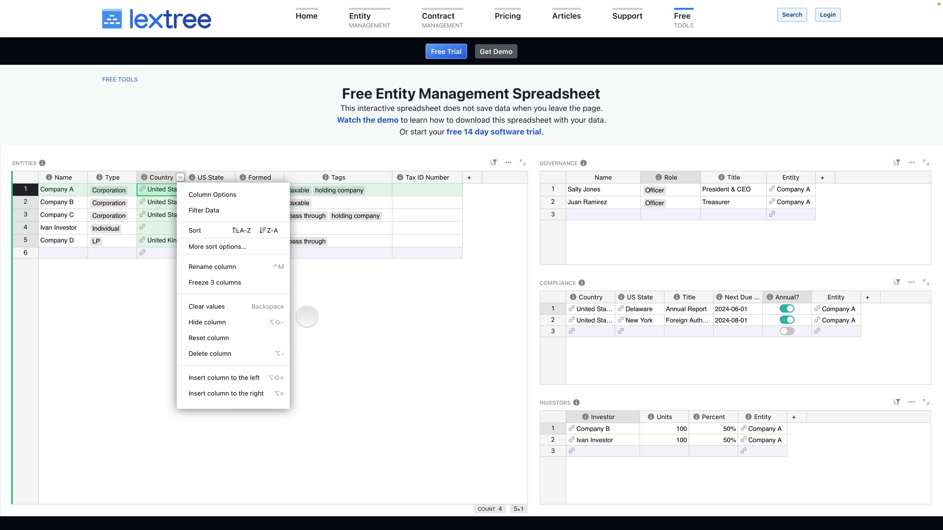
click(306, 316)
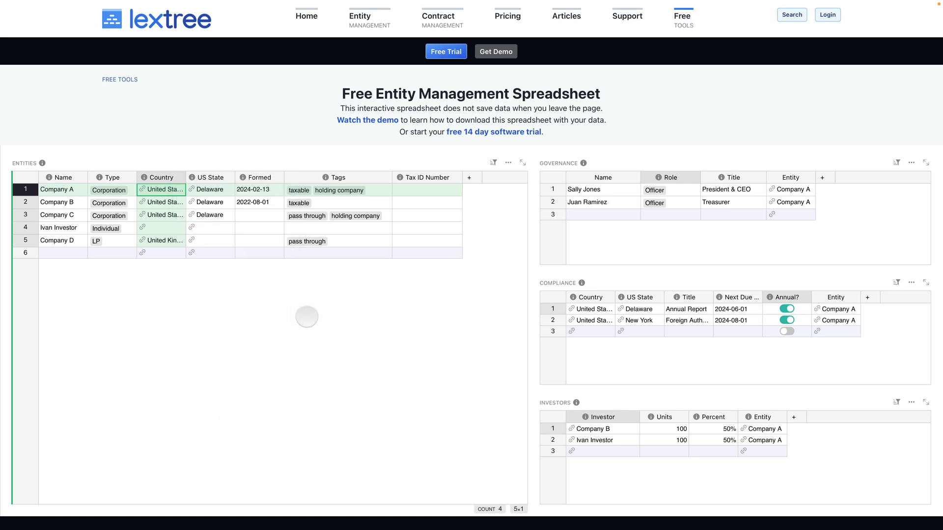